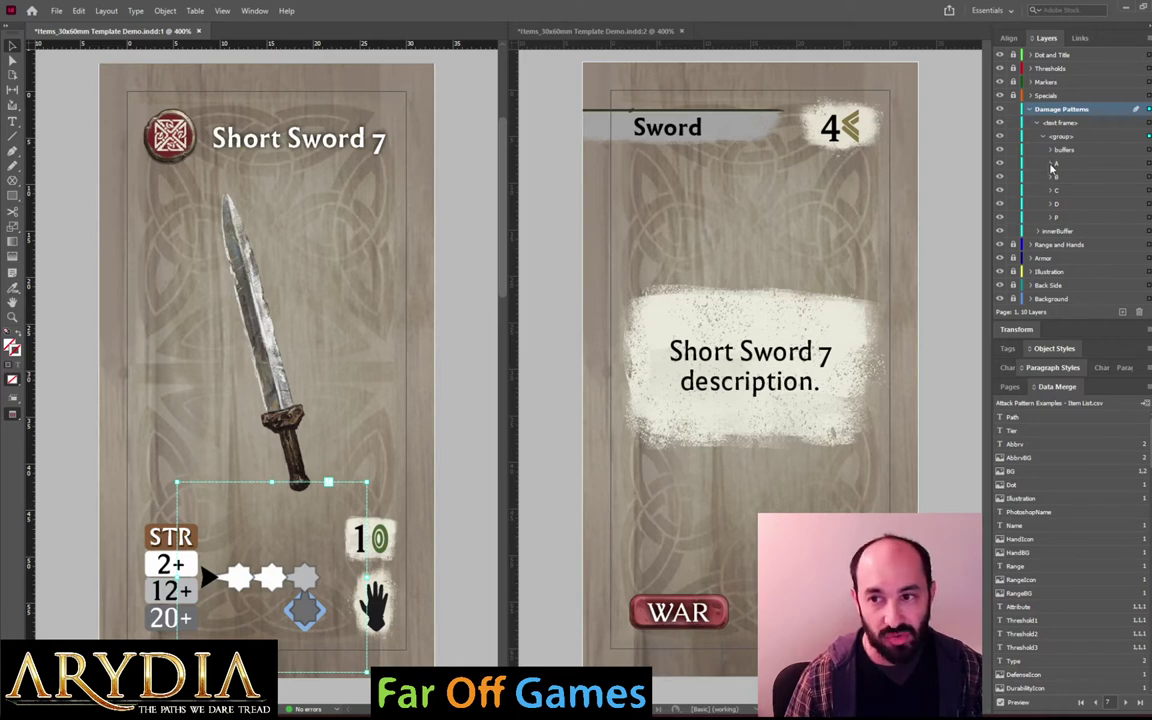
Expand sublayer A and select each position icon group in turn, from 9 down to 1
left_click(1050, 164)
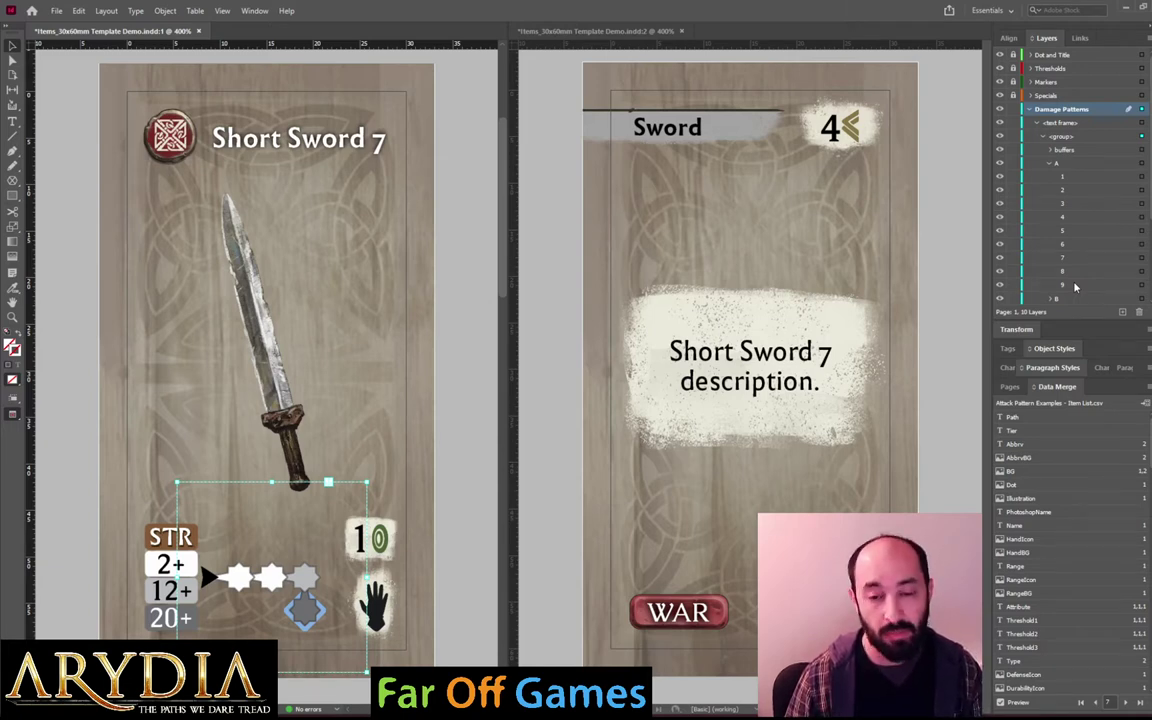
left_click(1142, 287)
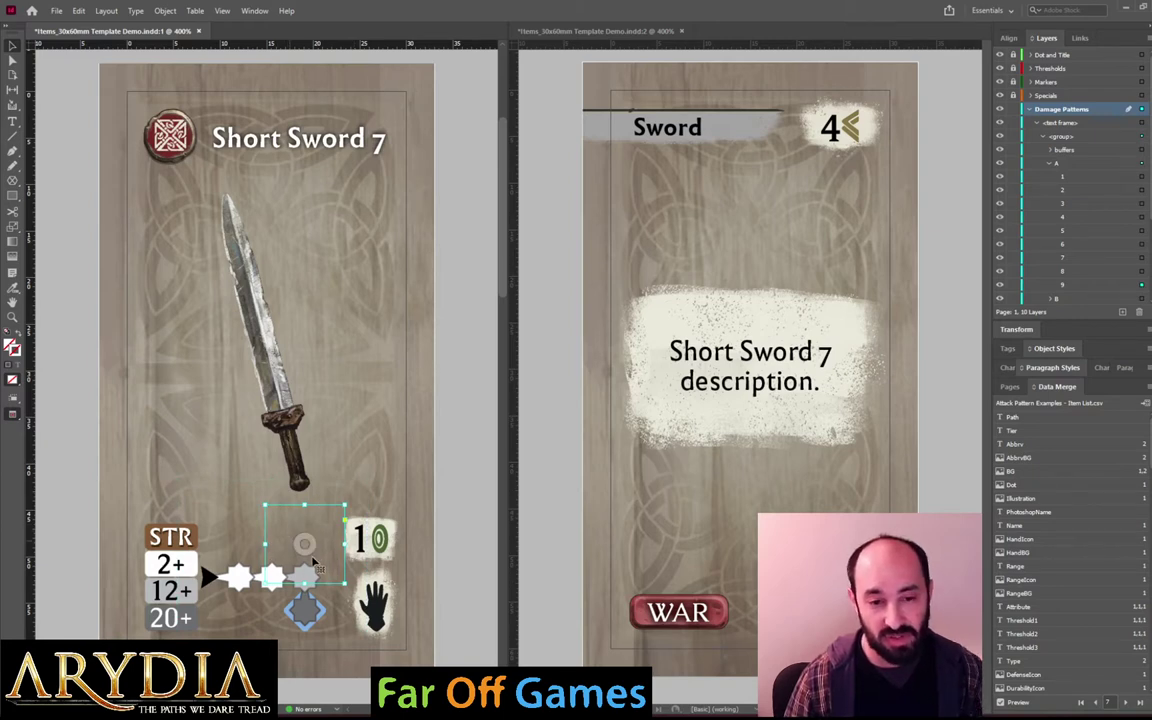
left_click(1142, 270)
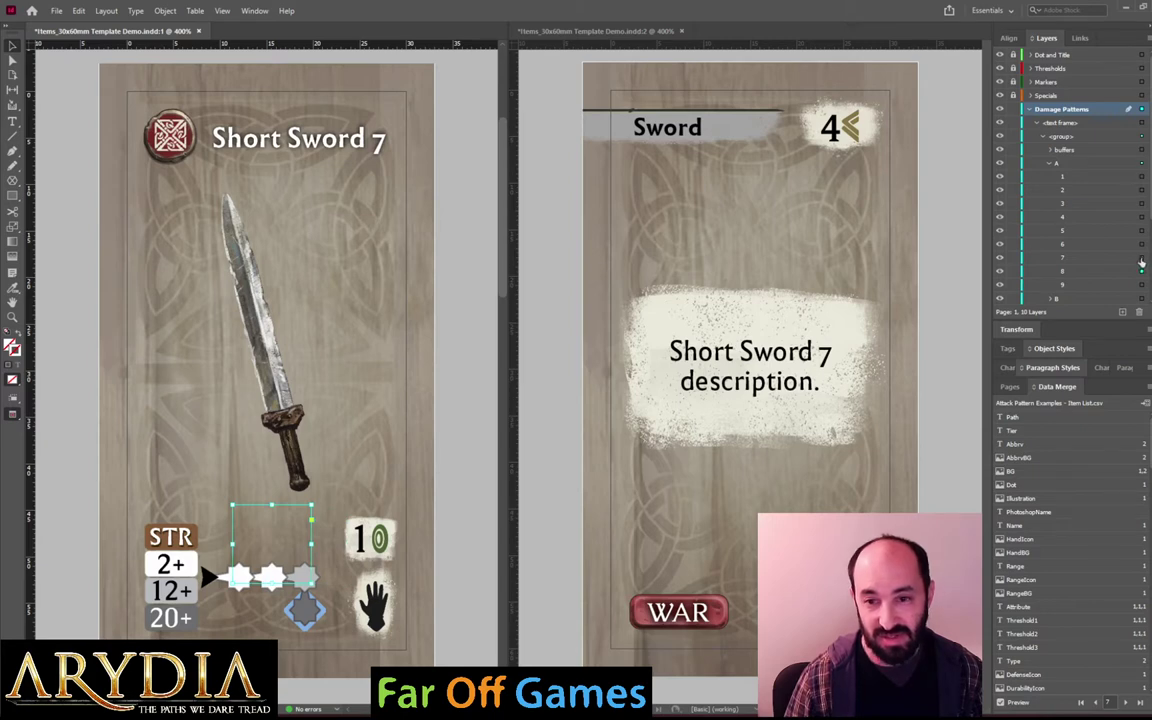
left_click(1142, 256)
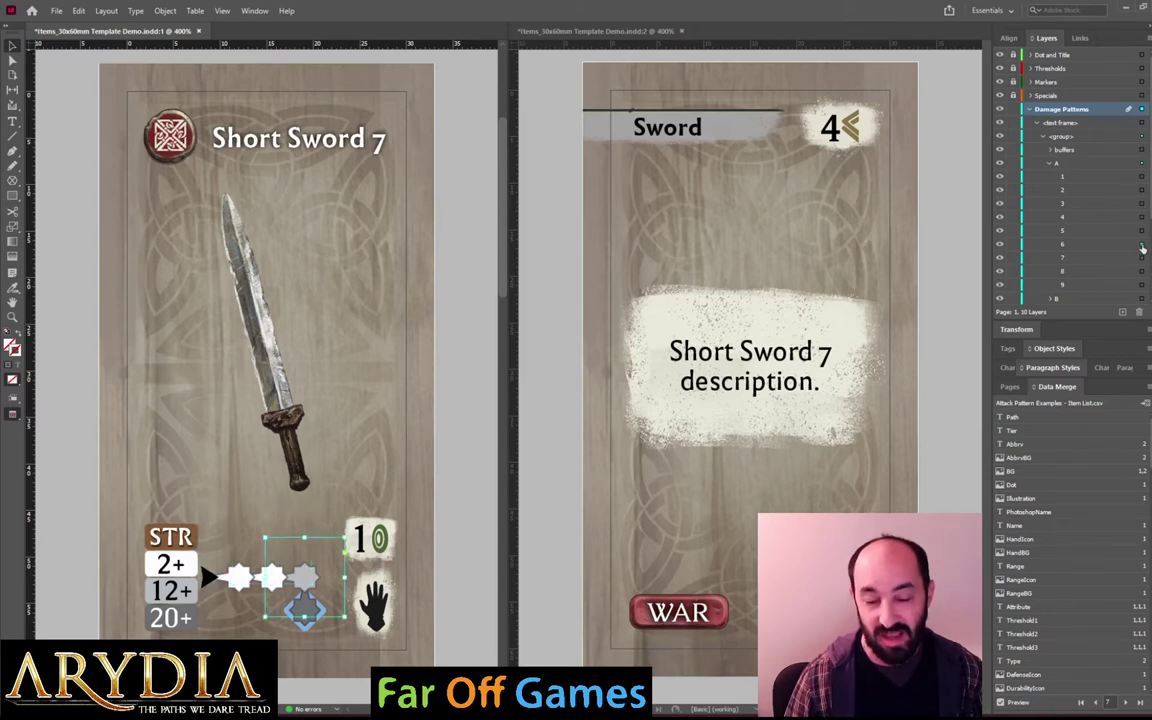
left_click(1142, 245)
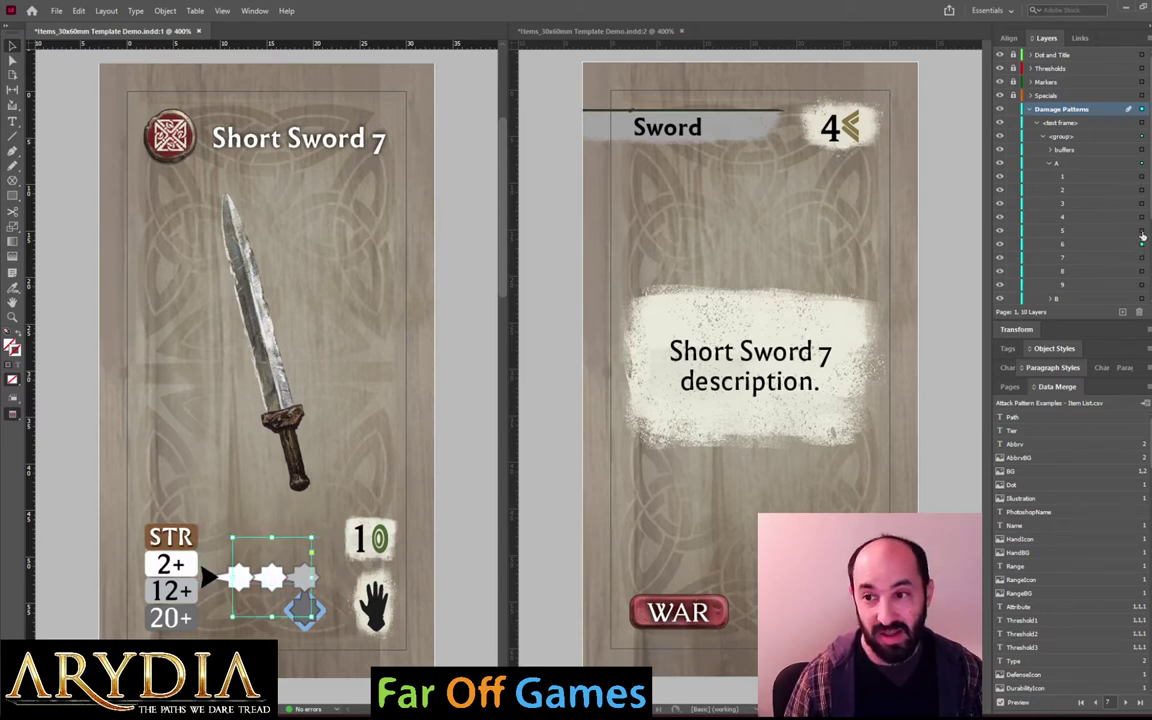
left_click(1142, 228)
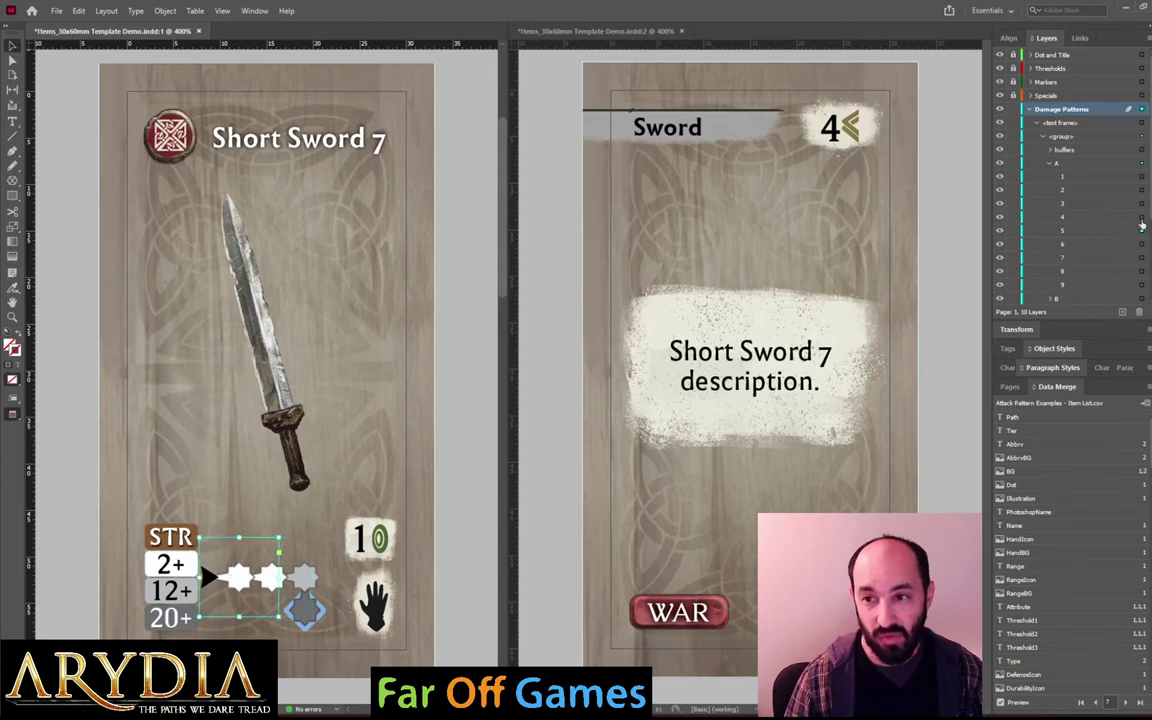
left_click(1142, 214)
left_click(1142, 202)
left_click(1142, 176)
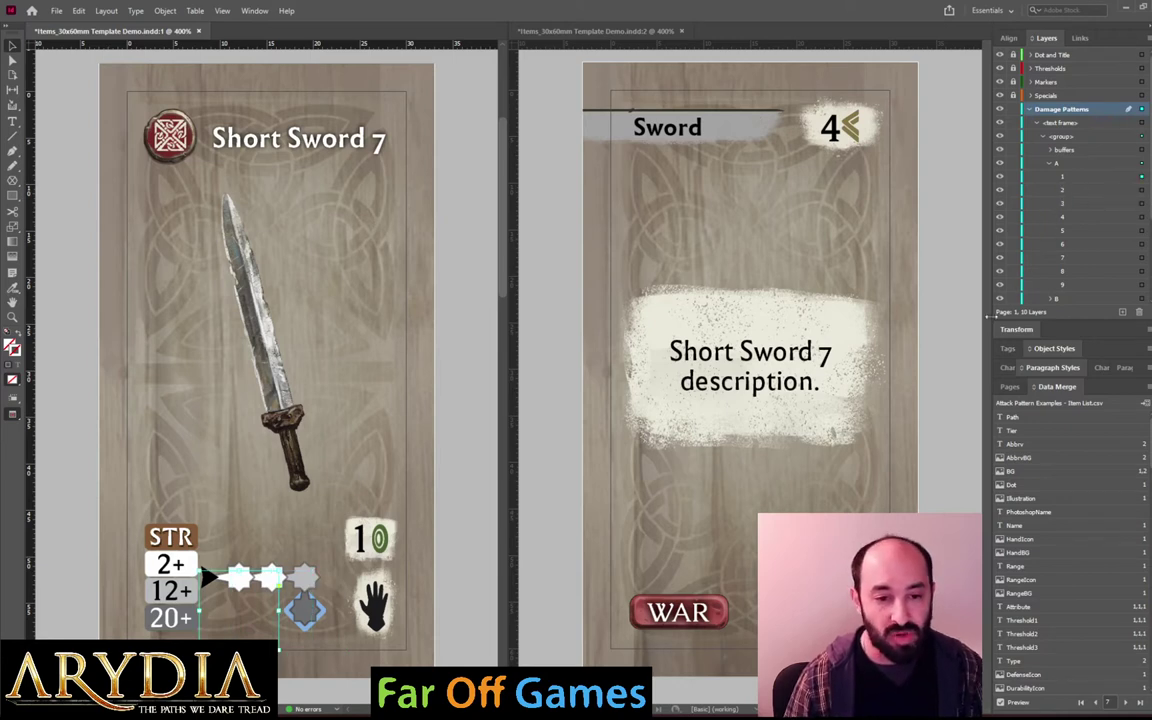
Select the whole damage pattern group, collapse sublayer A, and switch to the item list spreadsheet
left_click(1142, 136)
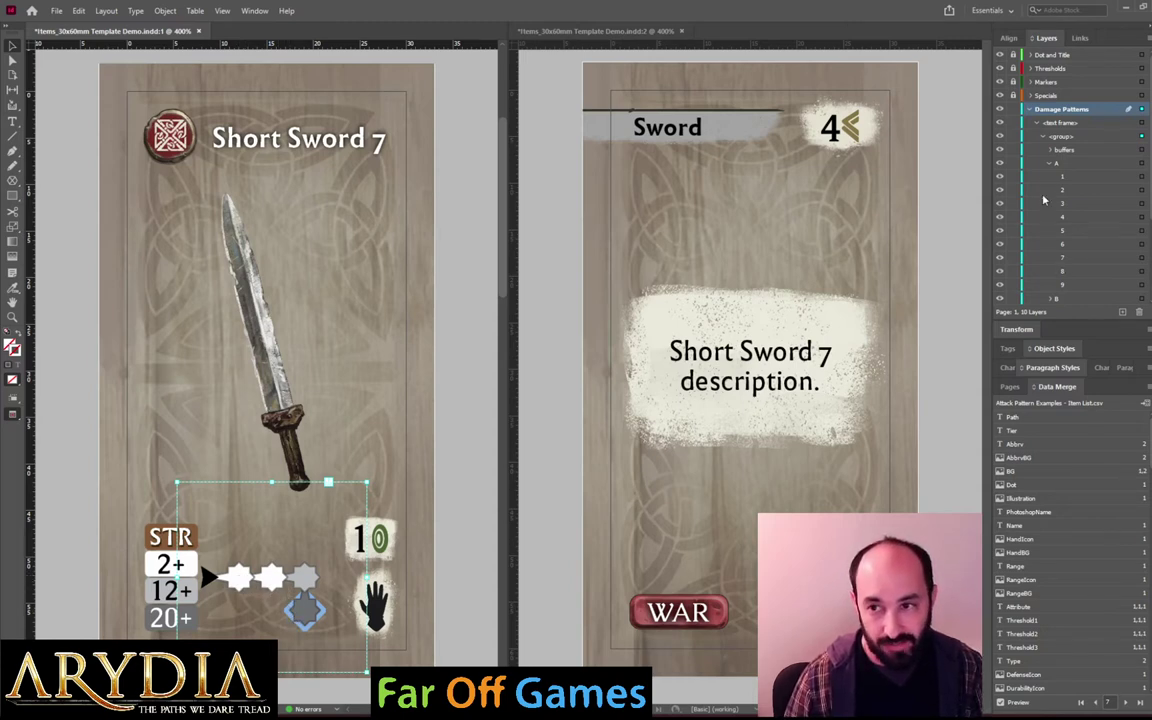
left_click(1049, 163)
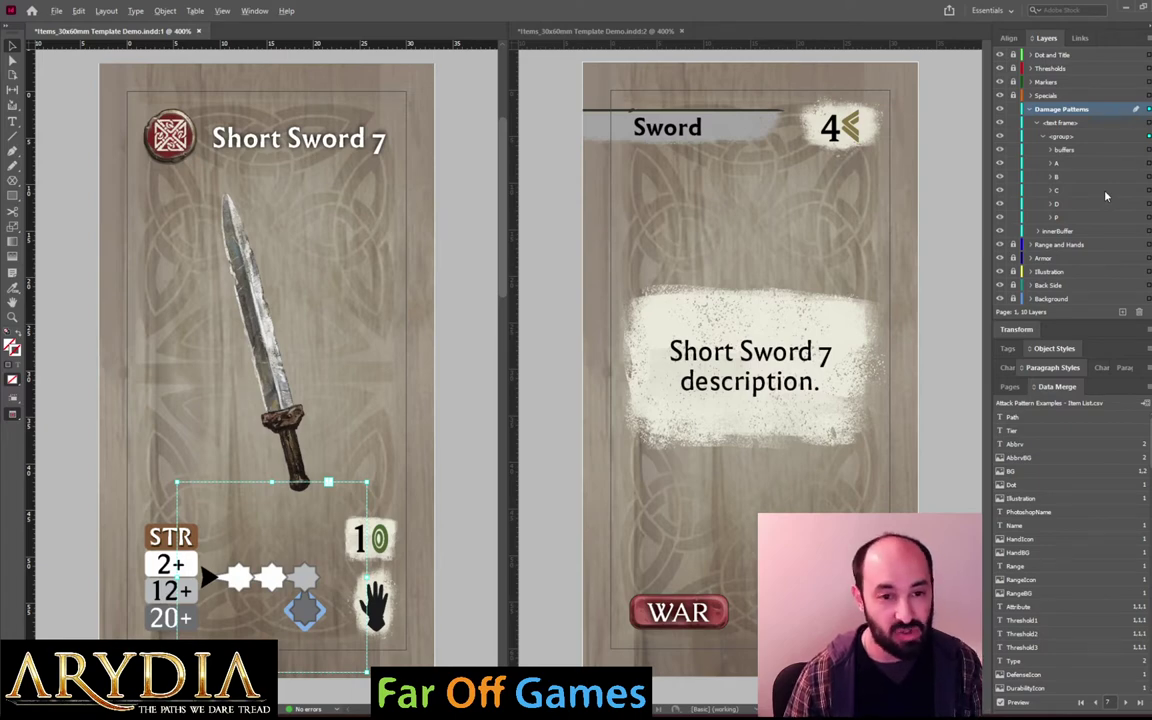
key("alt+Tab")
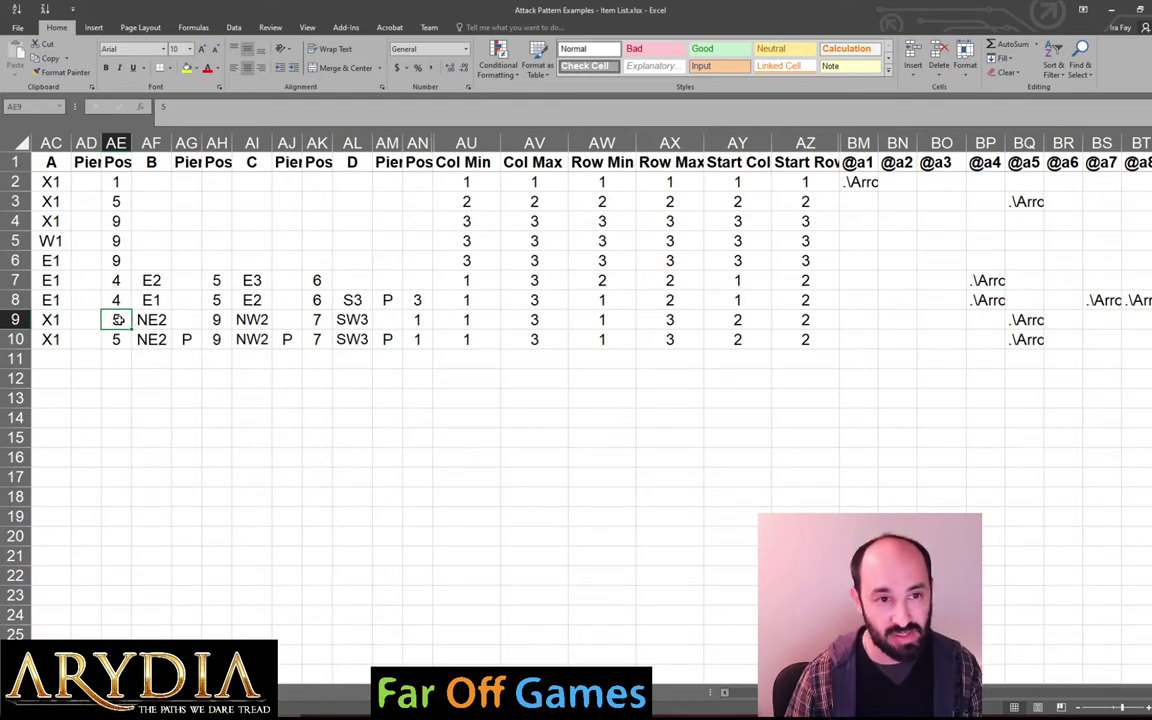
Point out the piece columns for patterns A, B, C and D
left_click(48, 163)
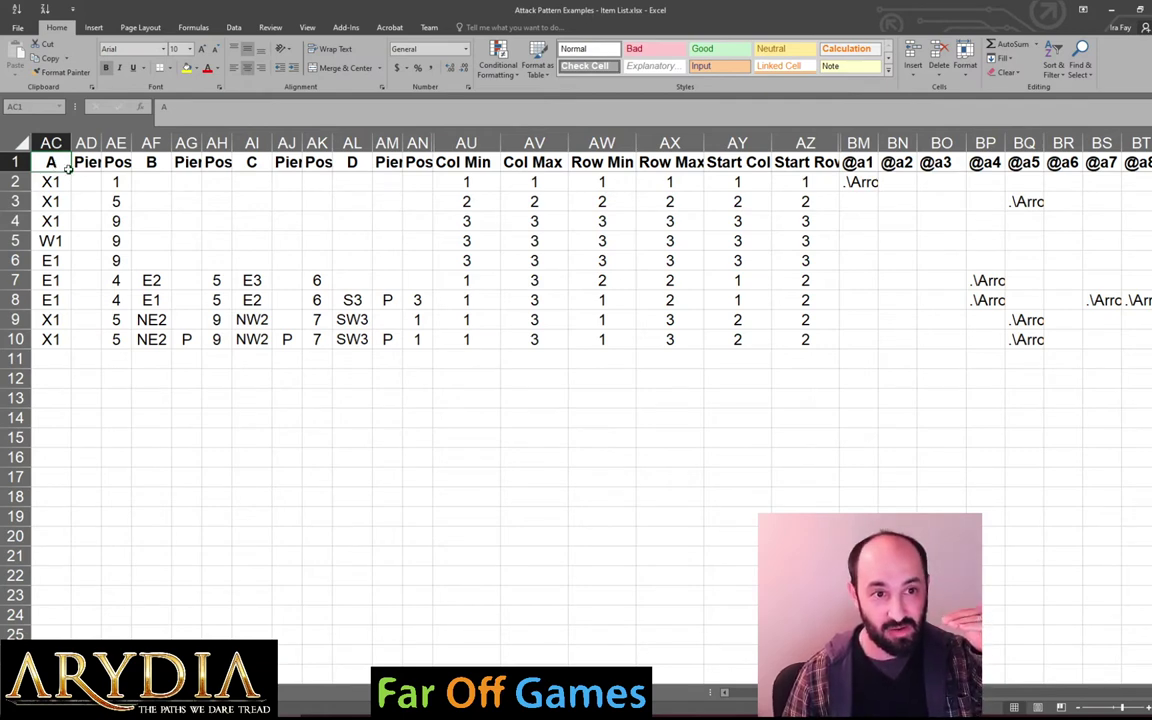
left_click(150, 165)
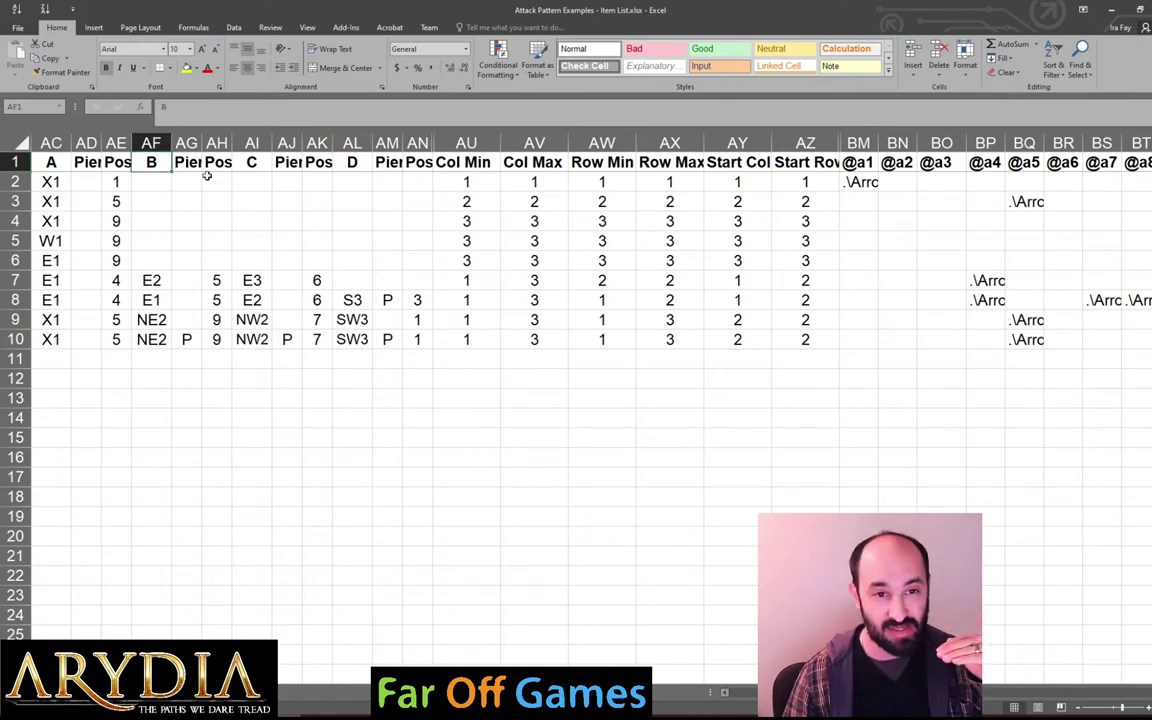
left_click(236, 160)
left_click(351, 162)
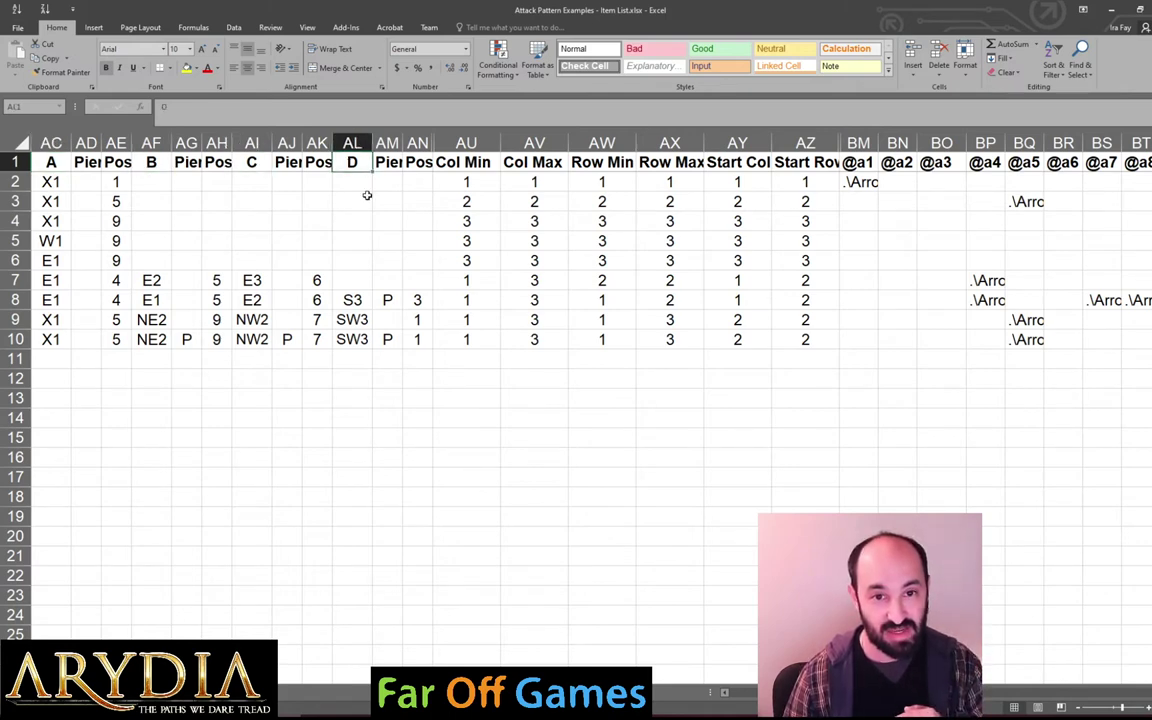
Check row 10's P entries and row 9's piece X1 at position 5, then return to InDesign
left_click(386, 340)
left_click(287, 340)
left_click(185, 340)
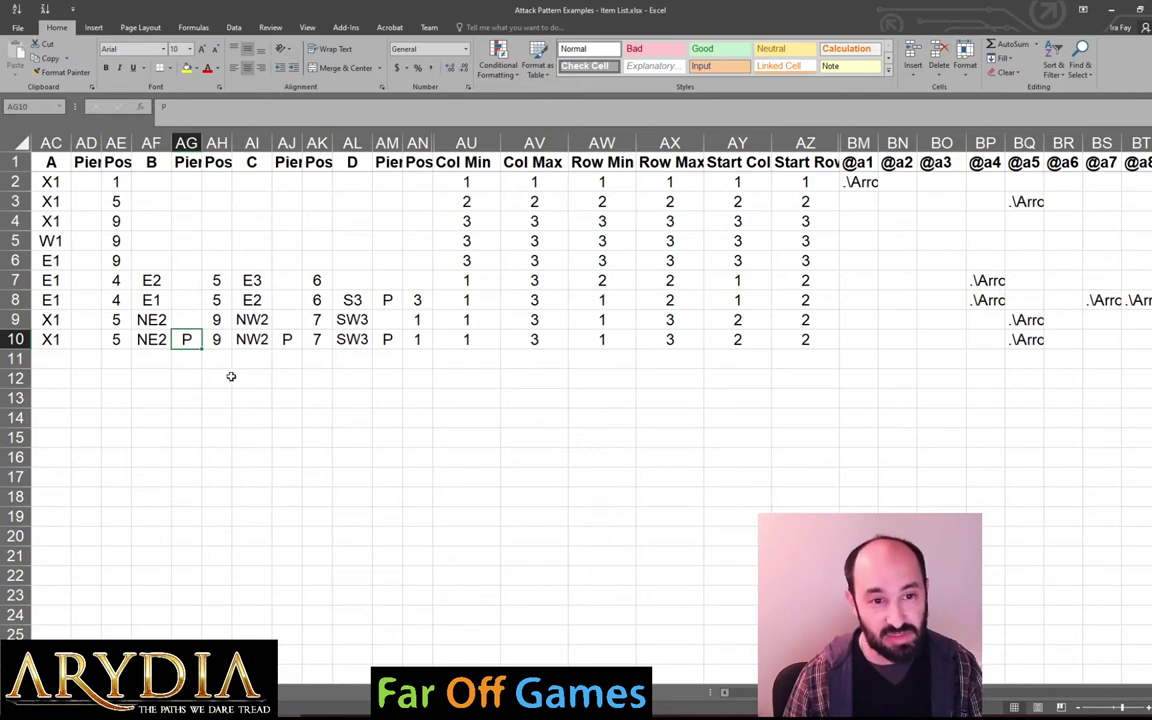
left_click(114, 320)
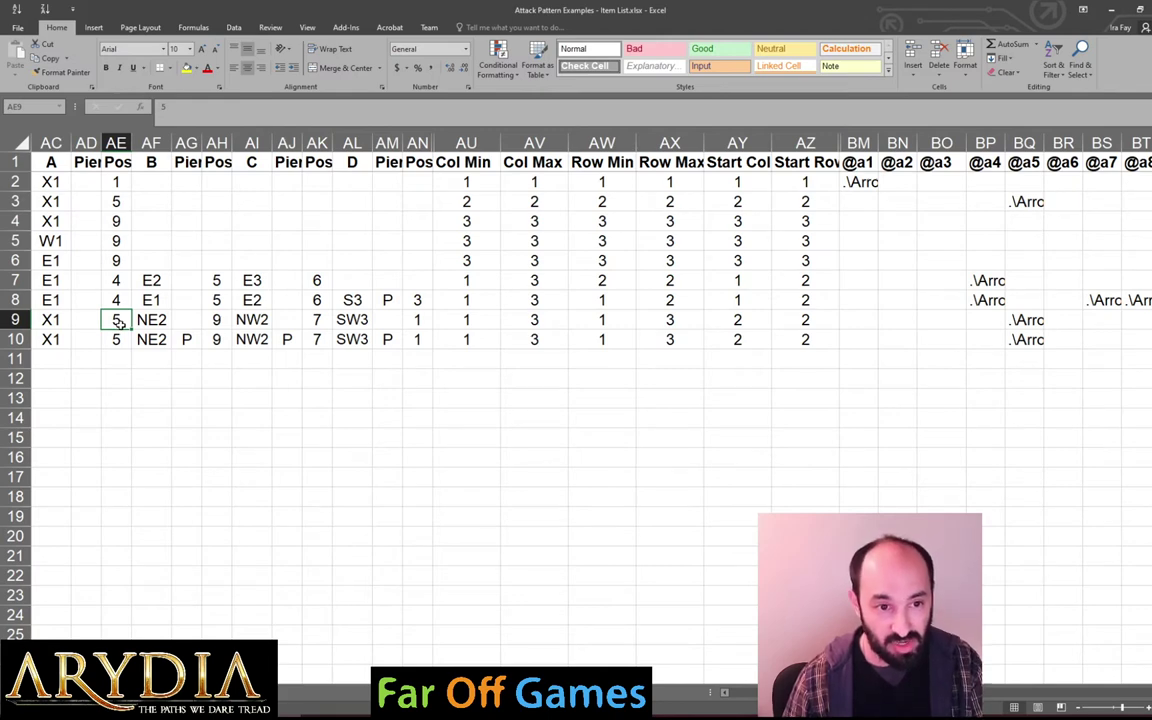
left_click(54, 321)
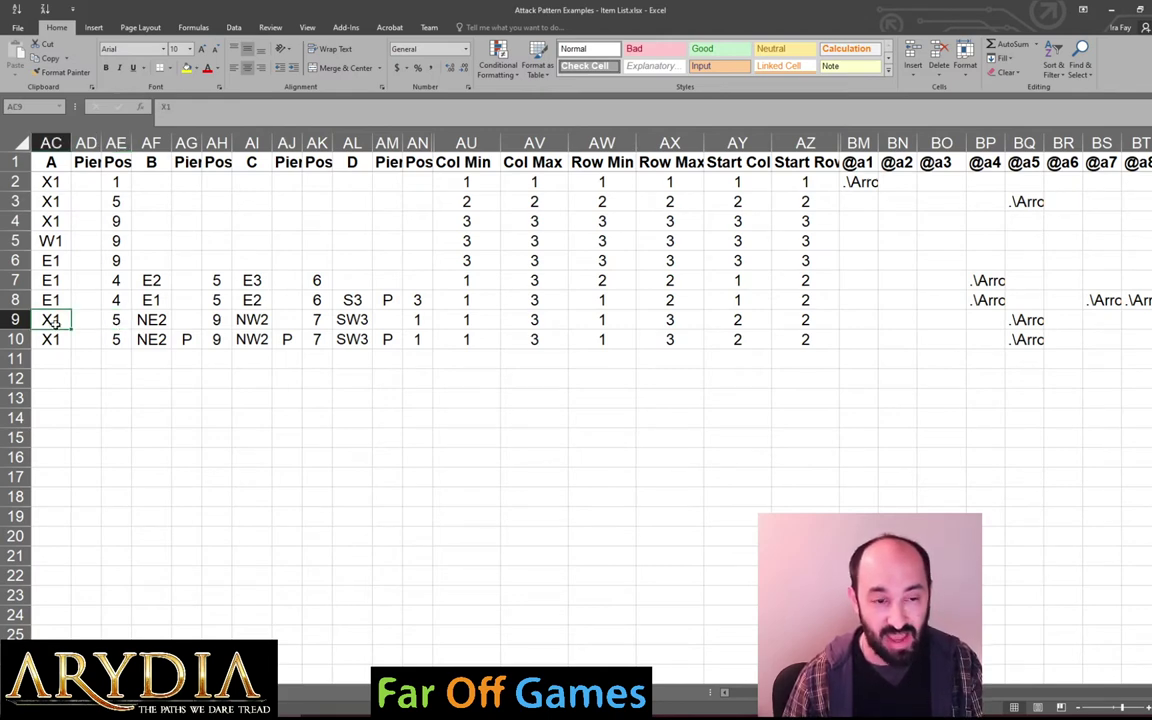
left_click(118, 320)
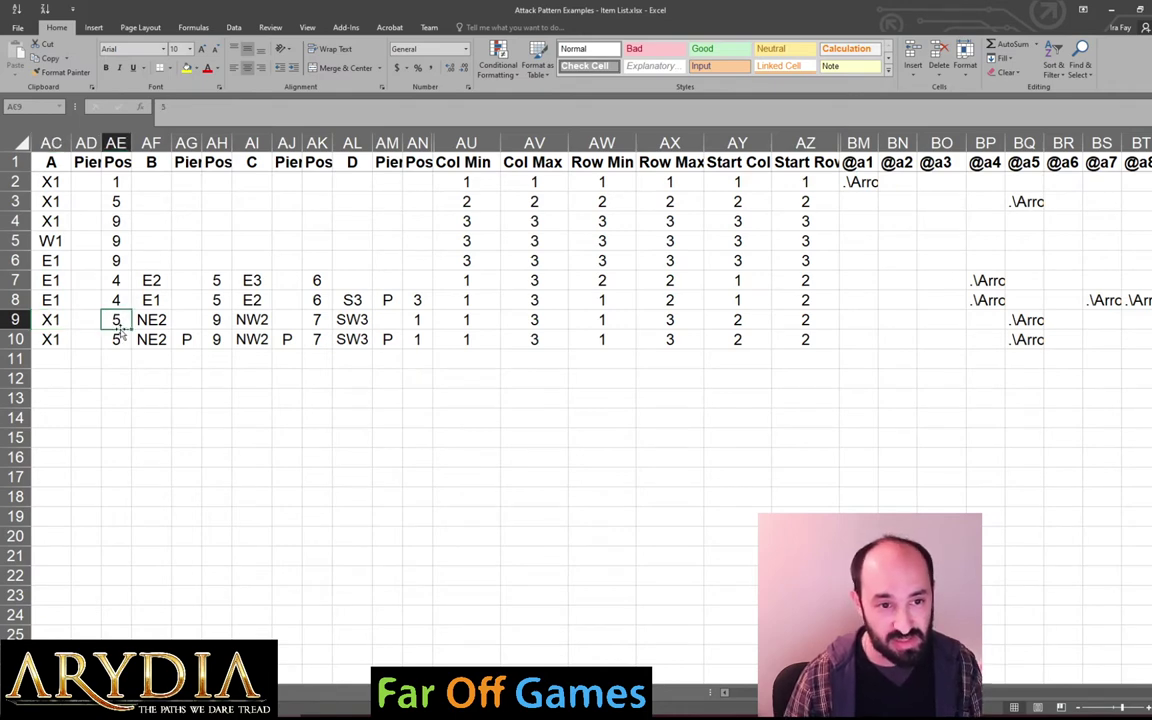
key("alt+Tab")
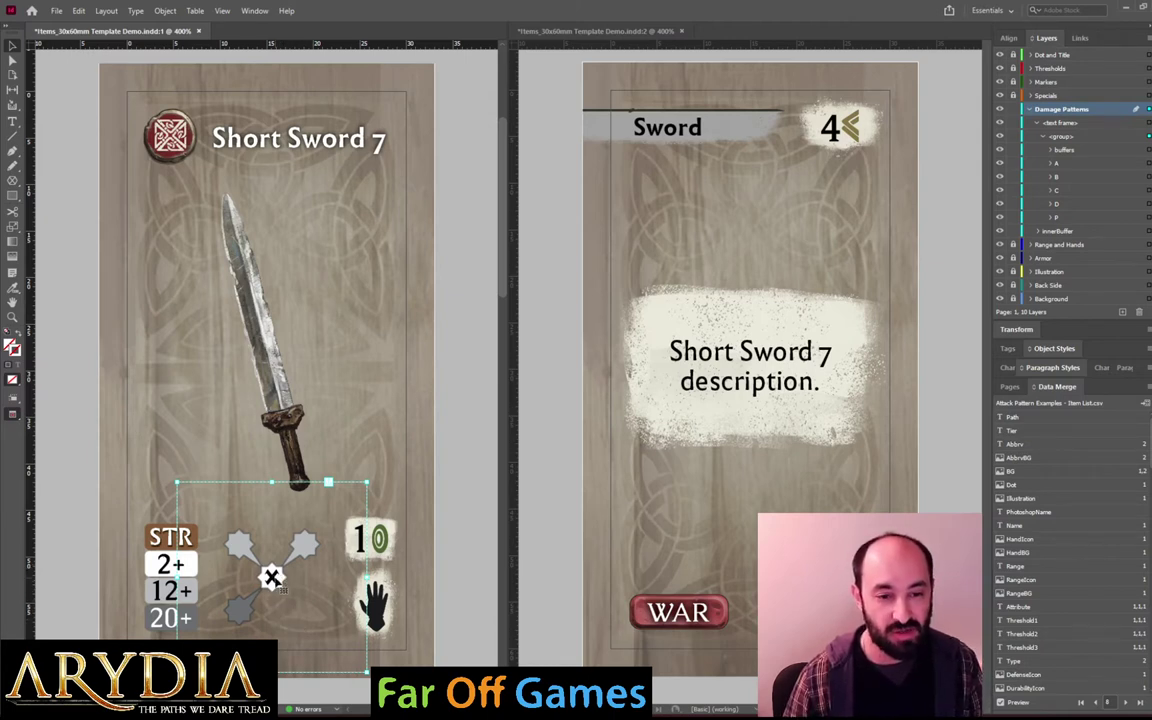
Go back to the item list spreadsheet after previewing the X-pattern record
key("alt+Tab")
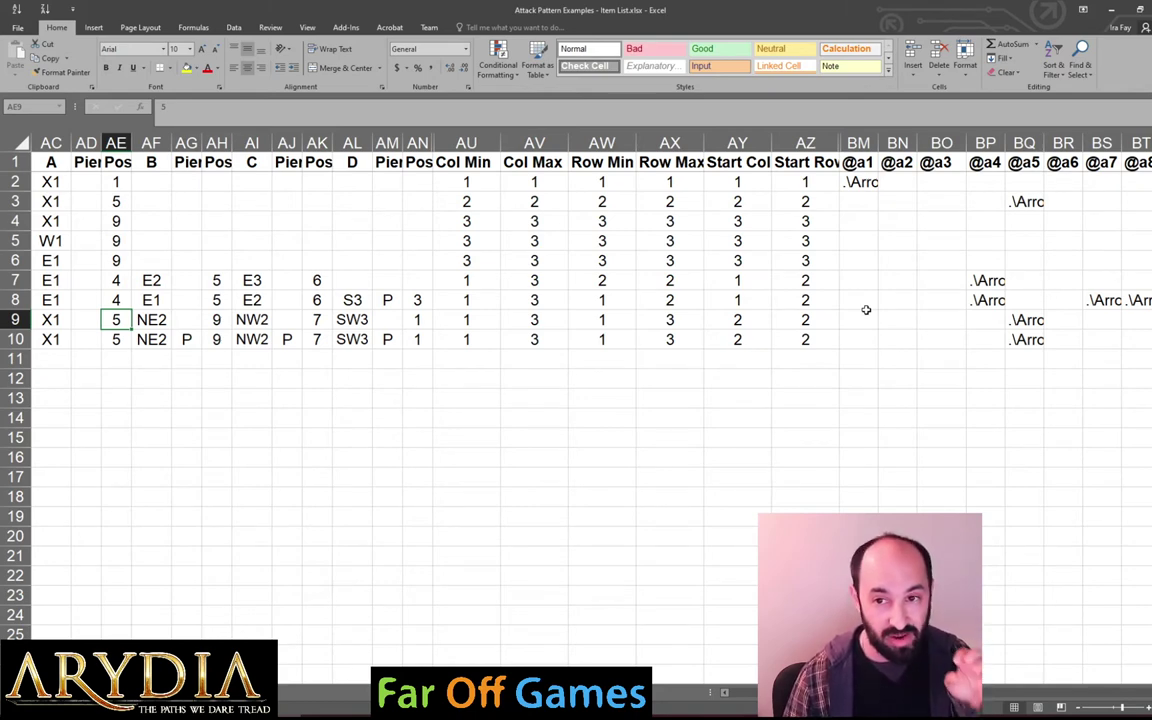
left_click(865, 166)
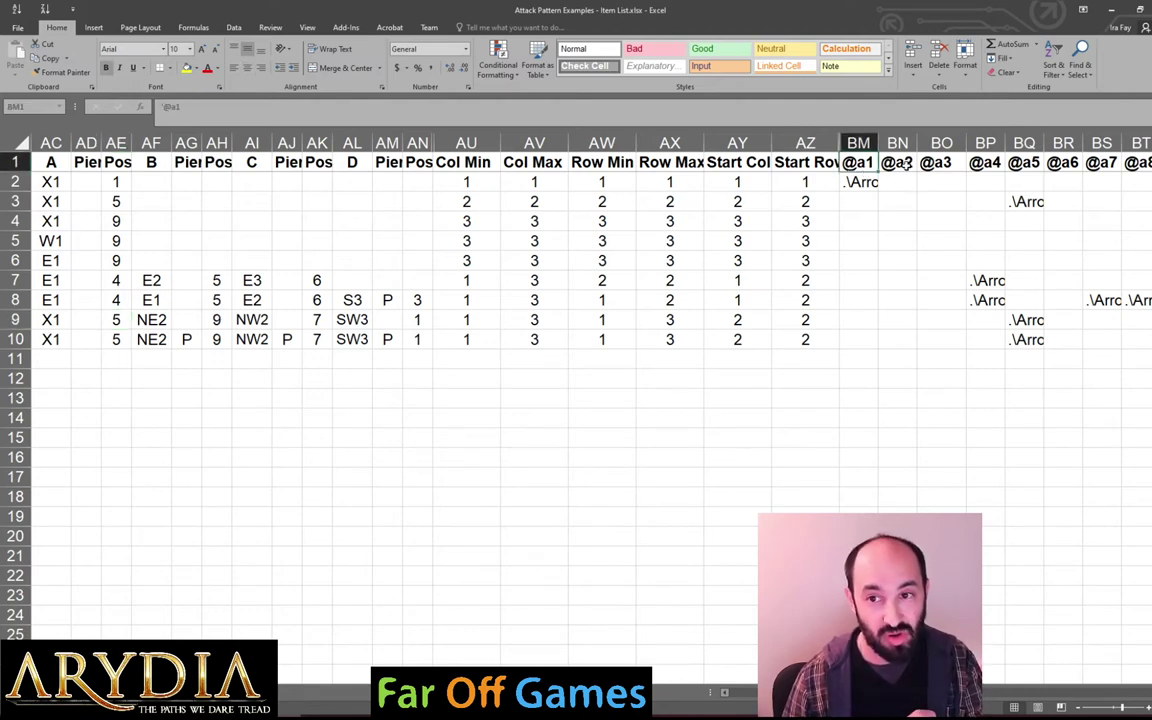
left_click(903, 166)
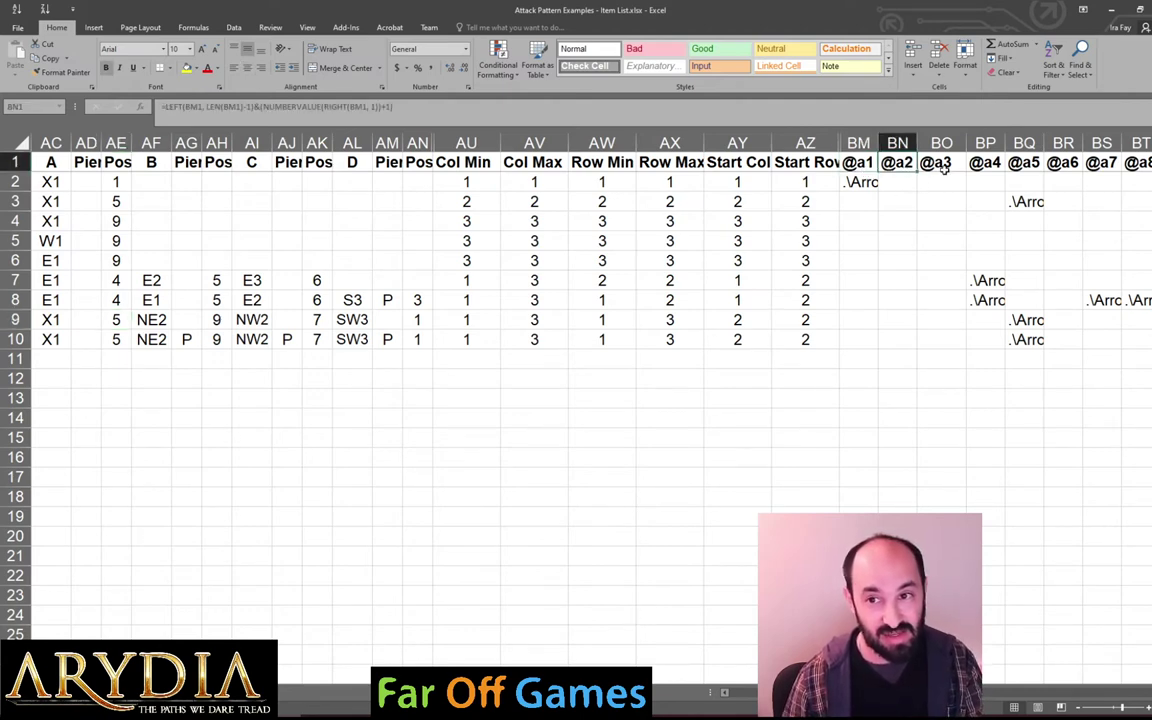
key("Right")
key("Right")
key("Right")
key("Right")
key("Right")
key("Right")
key("Right")
key("Right")
key("Right")
key("Right")
key("Right")
key("Right")
key("Right")
key("Right")
key("Right")
key("Right")
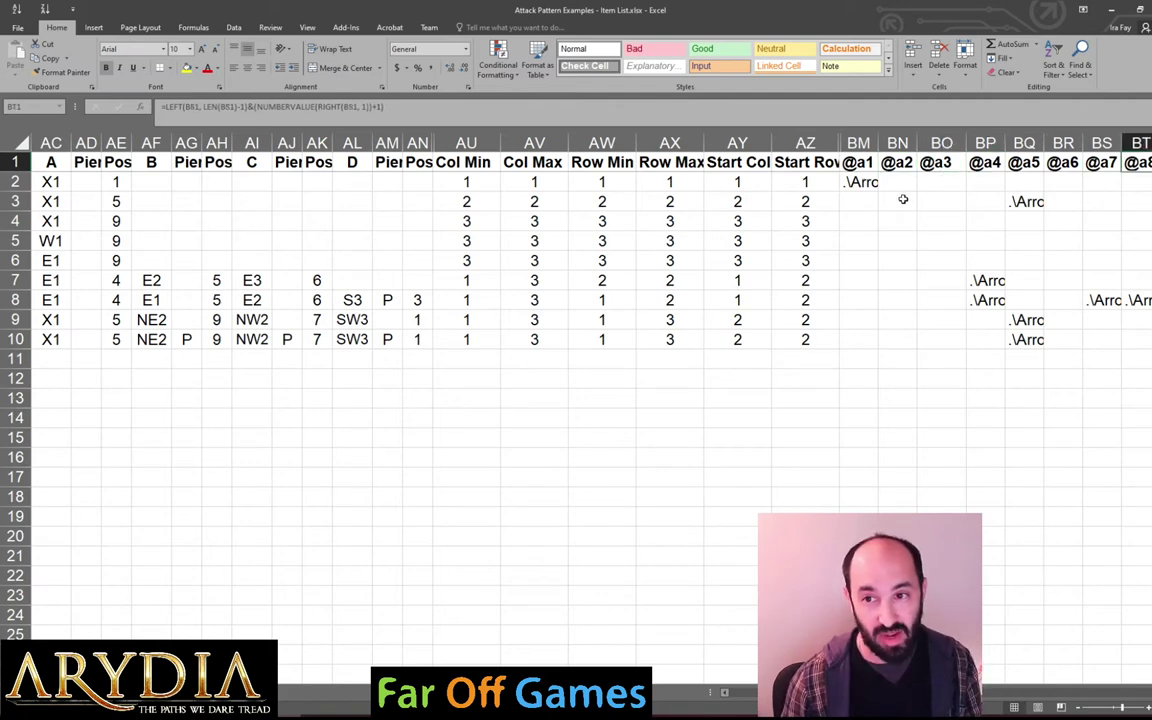
key("Right")
key("Right")
key("Right")
key("Right")
key("Right")
key("Right")
key("Right")
key("Right")
key("Right")
key("Right")
key("Right")
key("Right")
key("Right")
key("Right")
key("Right")
key("Right")
key("Right")
key("Right")
key("Right")
key("Right")
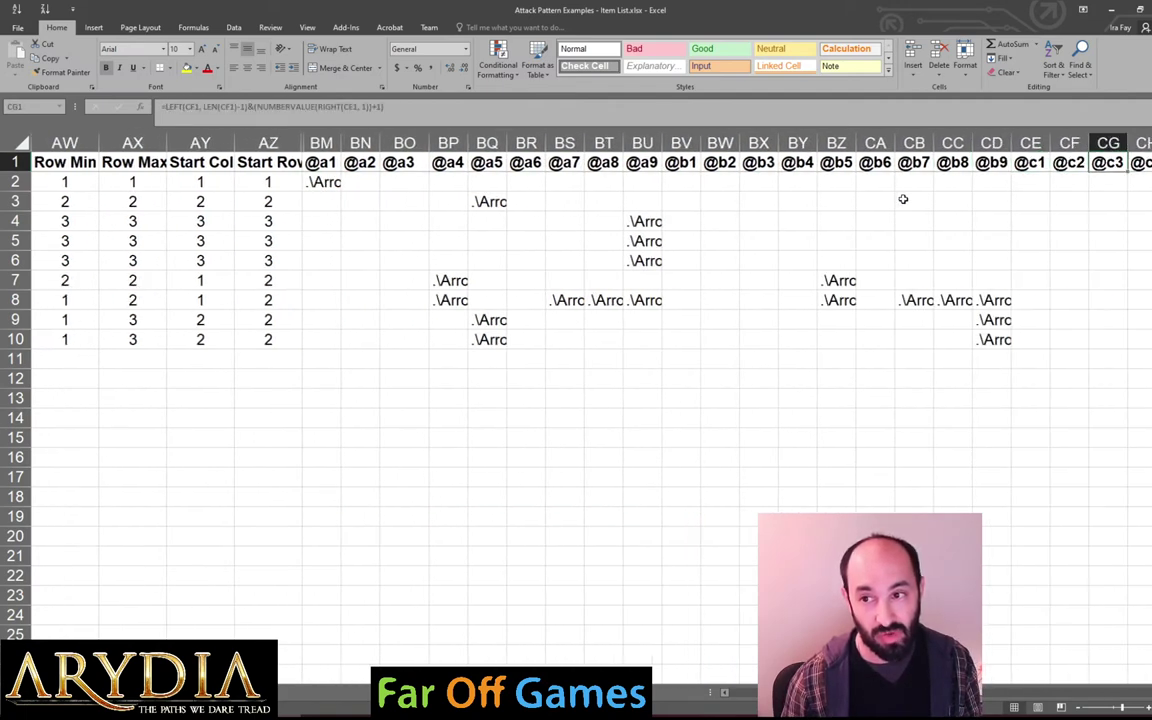
key("Right")
key("Right")
key("Right")
key("Right")
key("Right")
key("Right")
key("Right")
key("Right")
key("Right")
key("Left")
key("Left")
key("Left")
key("Left")
key("Left")
key("Left")
key("Left")
key("Left")
key("Left")
key("Left")
key("Left")
key("Left")
key("Left")
key("Left")
key("Left")
key("Left")
key("Left")
key("Left")
key("Left")
key("Left")
key("Left")
key("Left")
key("Left")
key("Left")
key("Left")
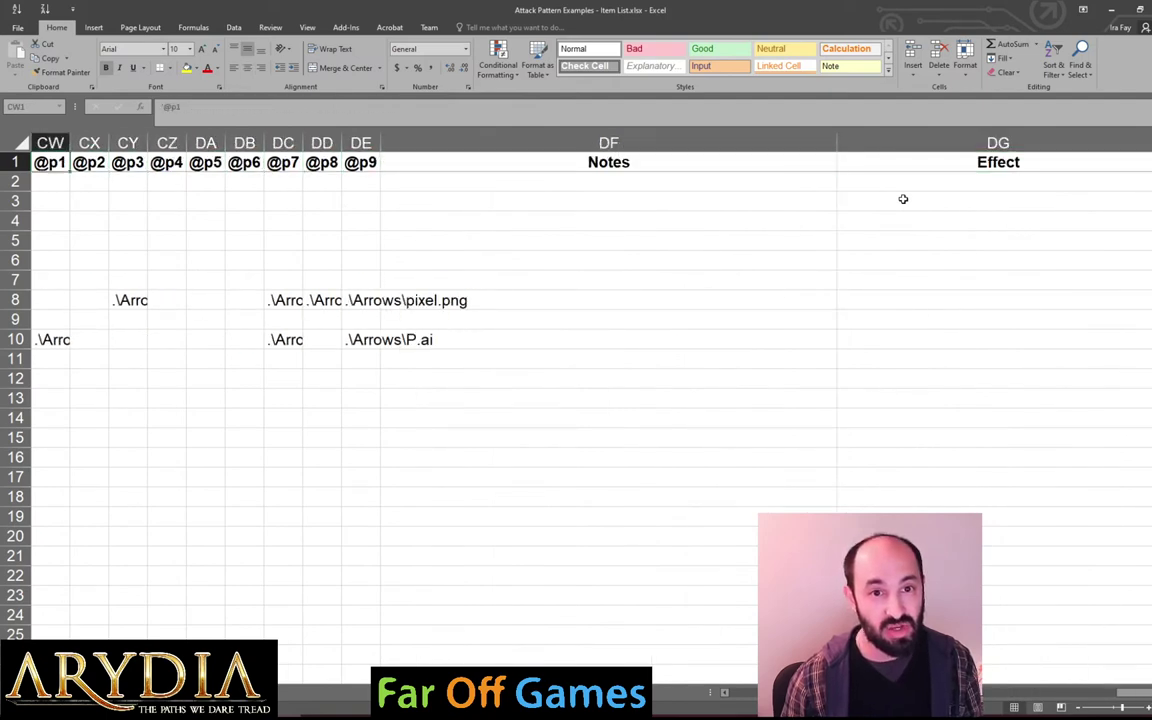
key("Left")
key("Left")
key("Left")
key("Left")
key("Left")
key("Left")
key("Left")
key("Left")
key("Left")
key("Left")
key("Left")
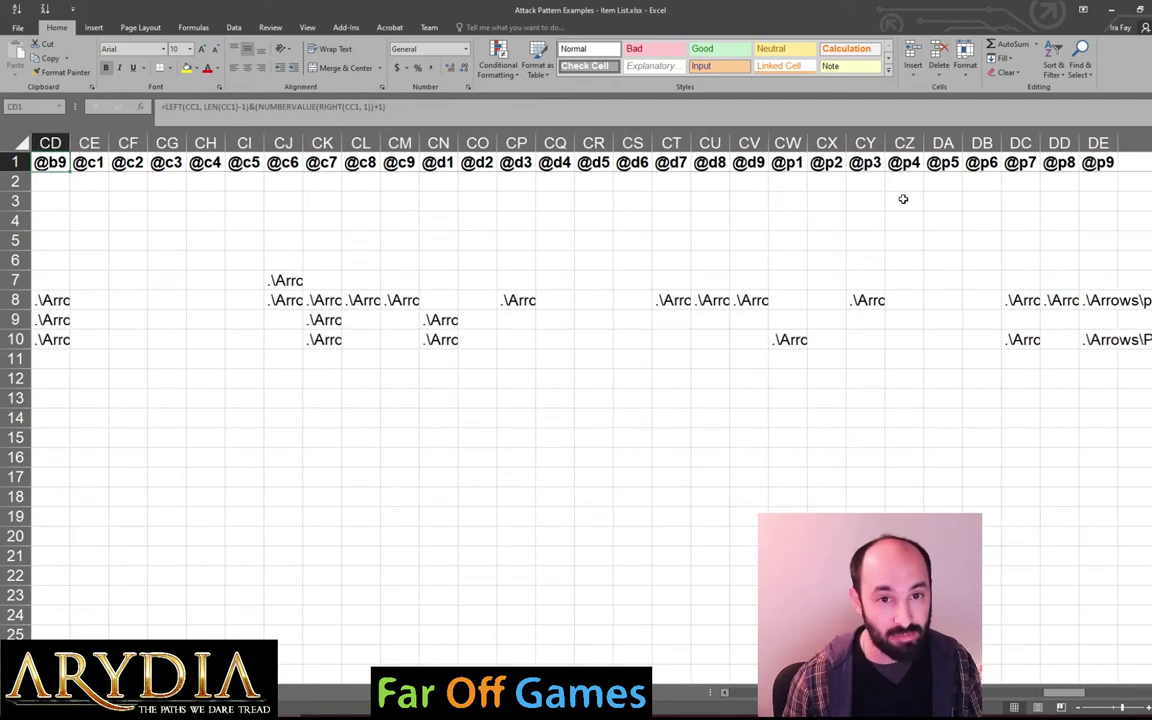
key("Left")
key("Left")
key("Left")
key("Left")
key("Left")
key("Left")
key("Left")
key("Left")
key("Left")
key("Left")
key("Left")
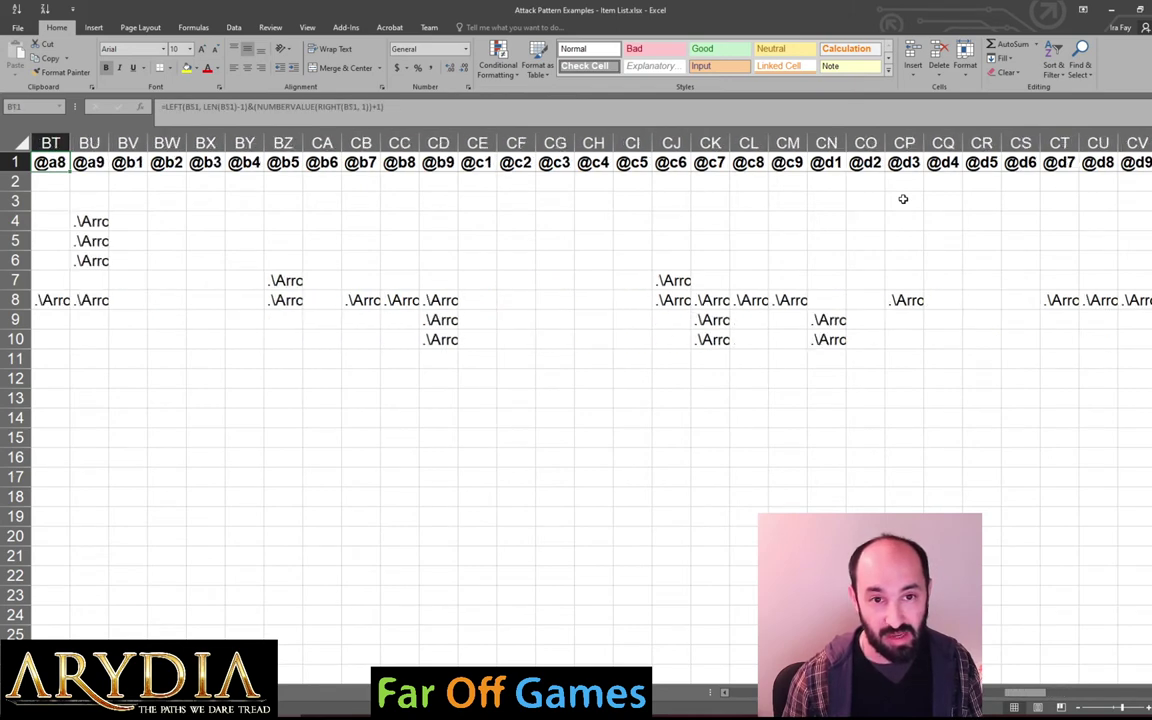
key("Left")
key("Left")
key("Left")
key("Left")
key("Left")
key("Left")
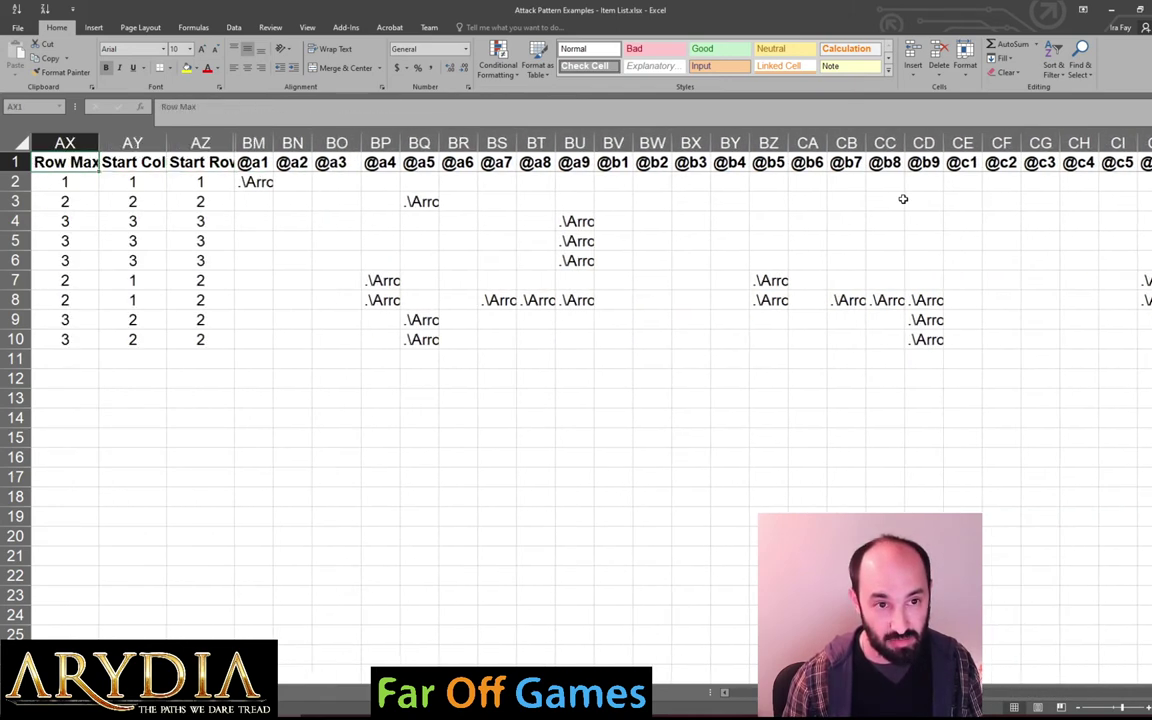